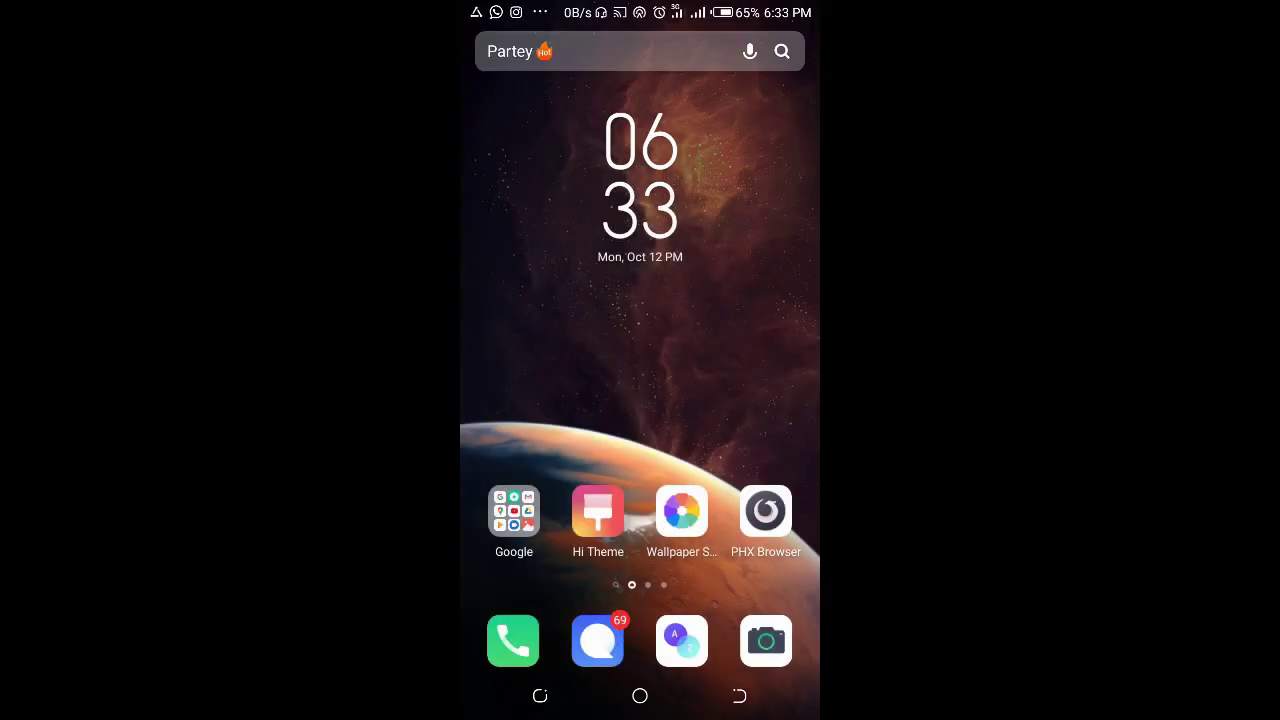
# Launch WhatsApp from the app drawer and open the store chat
pyautogui.click(682, 640)
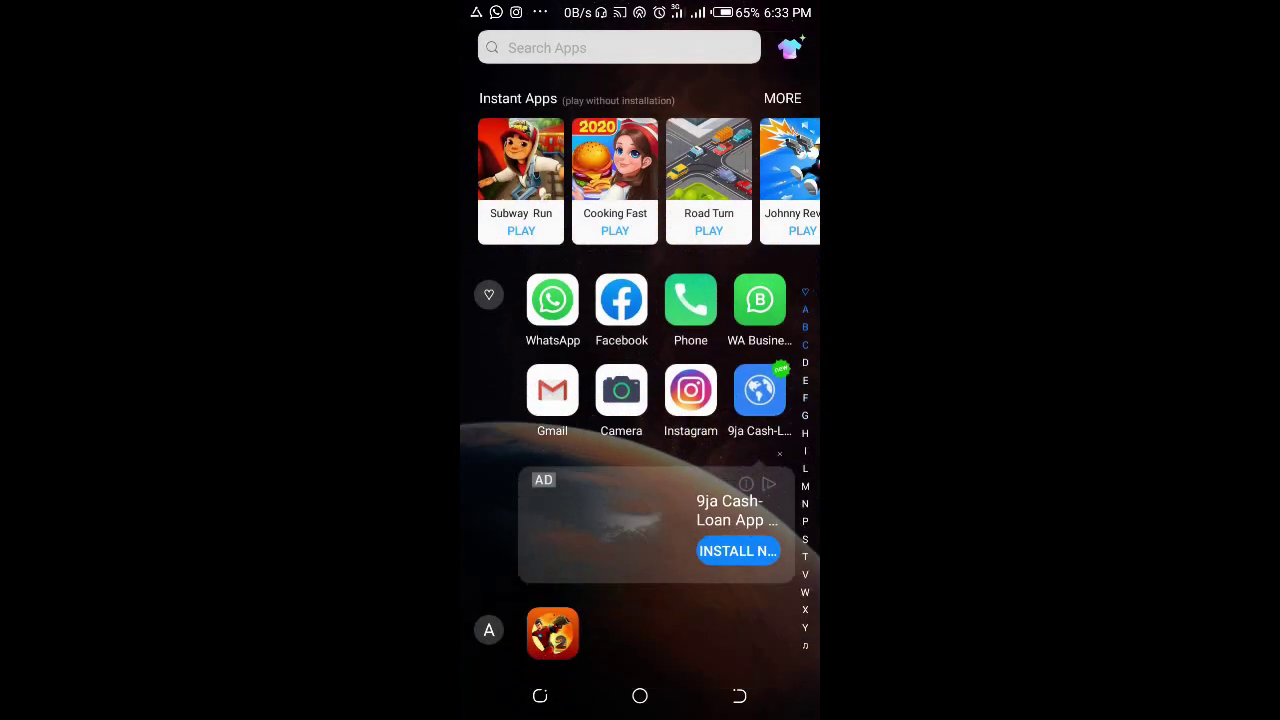
pyautogui.click(690, 299)
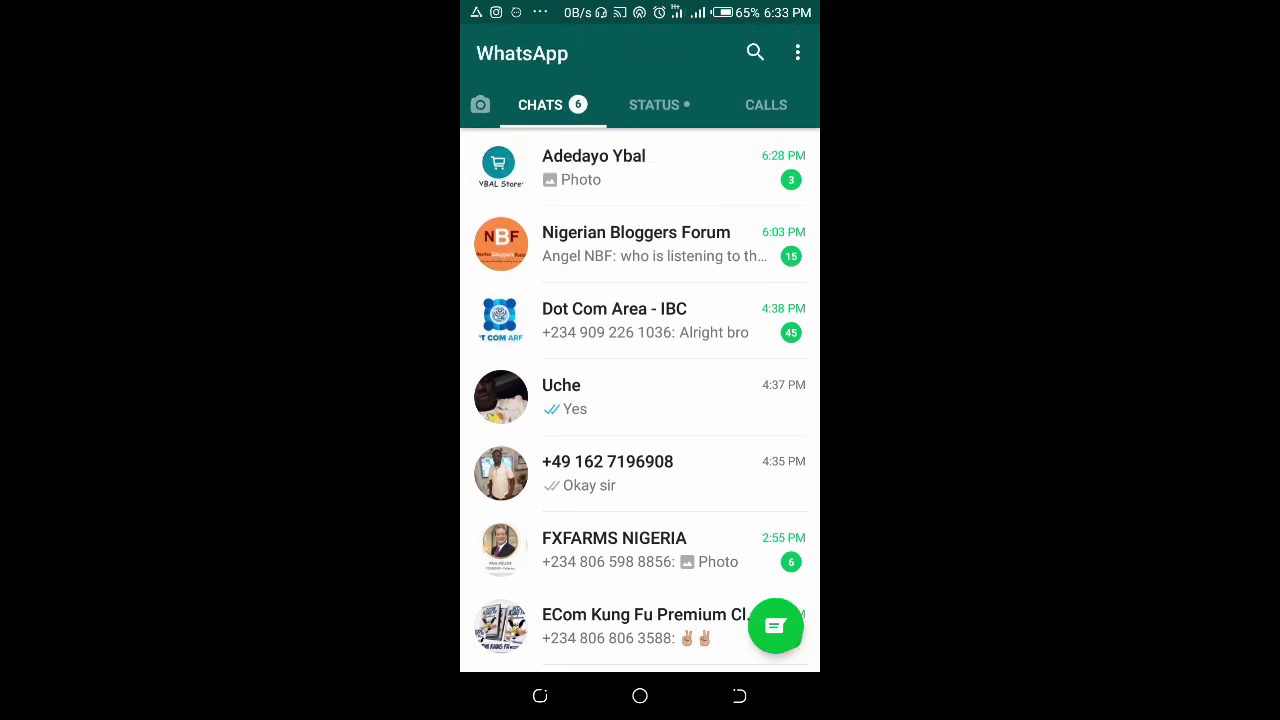
pyautogui.click(620, 167)
# Scroll through the store chat's three unread photos, then return to the chats list
pyautogui.scroll(-5, 608, 350)
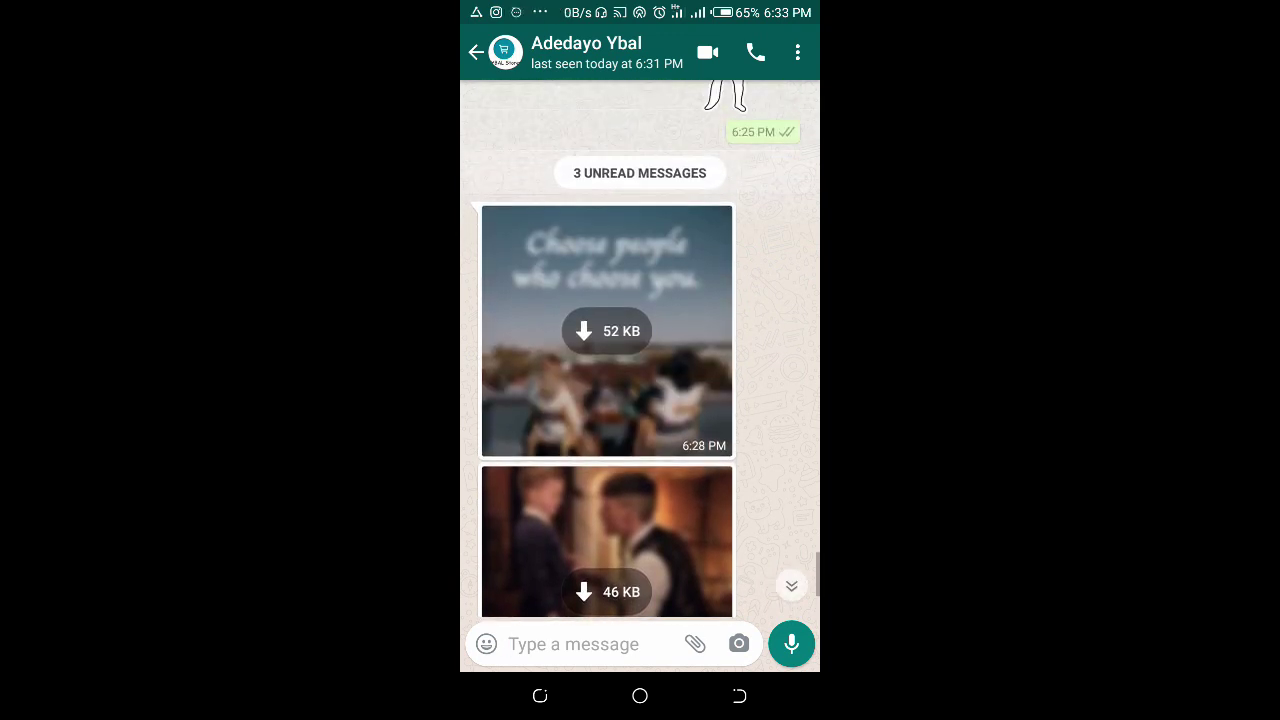
pyautogui.scroll(-3, 608, 350)
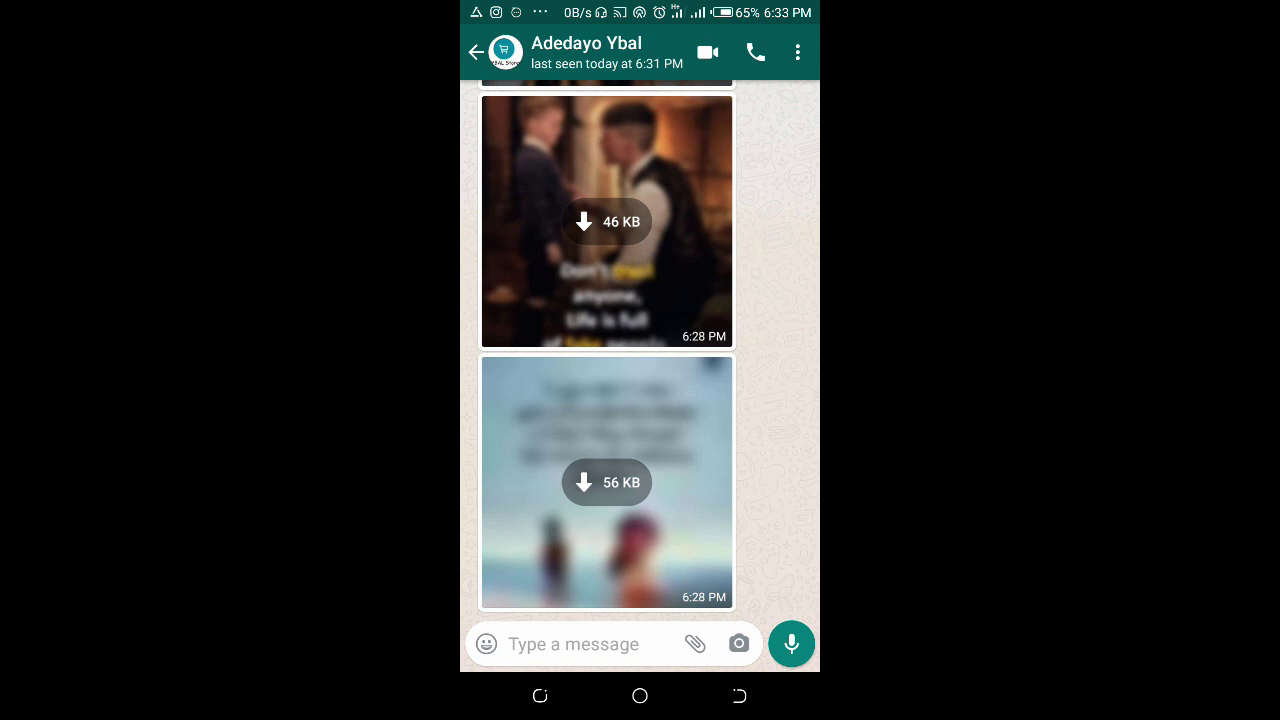
pyautogui.click(739, 695)
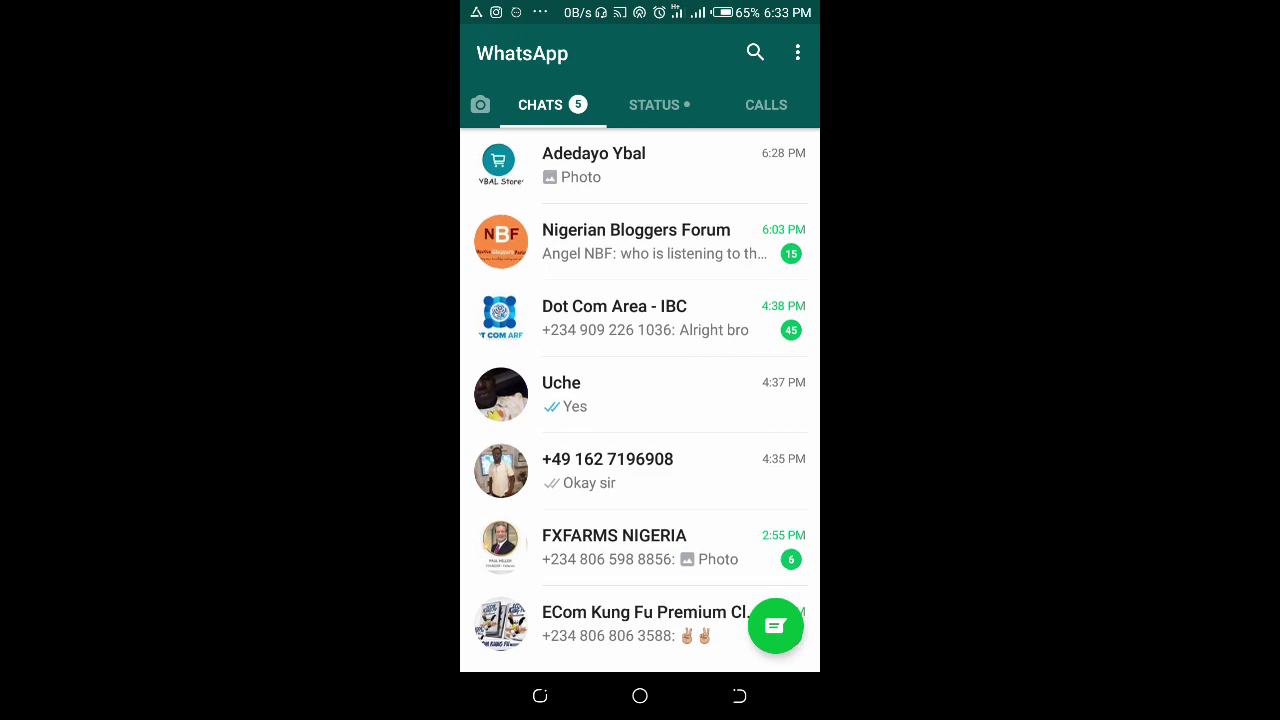
pyautogui.scroll(-1, 640, 400)
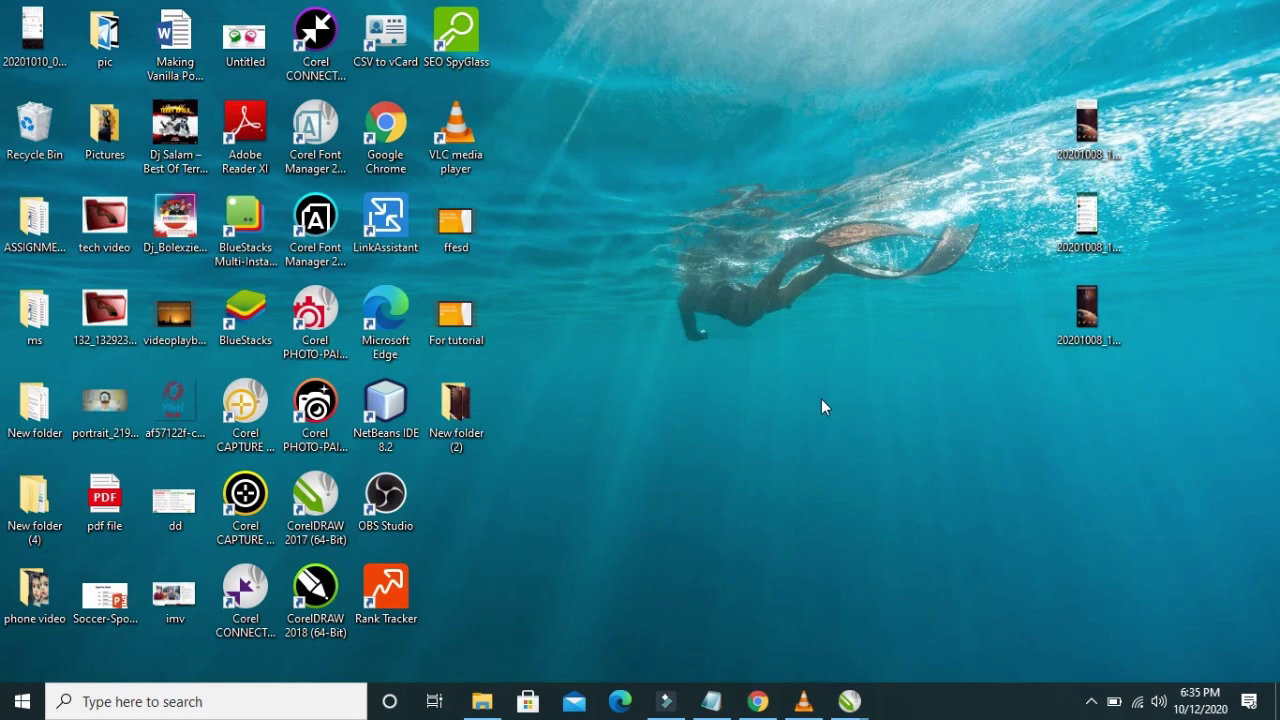
# Load web.whatsapp.com in Chrome to show its QR code login page
pyautogui.click(757, 702)
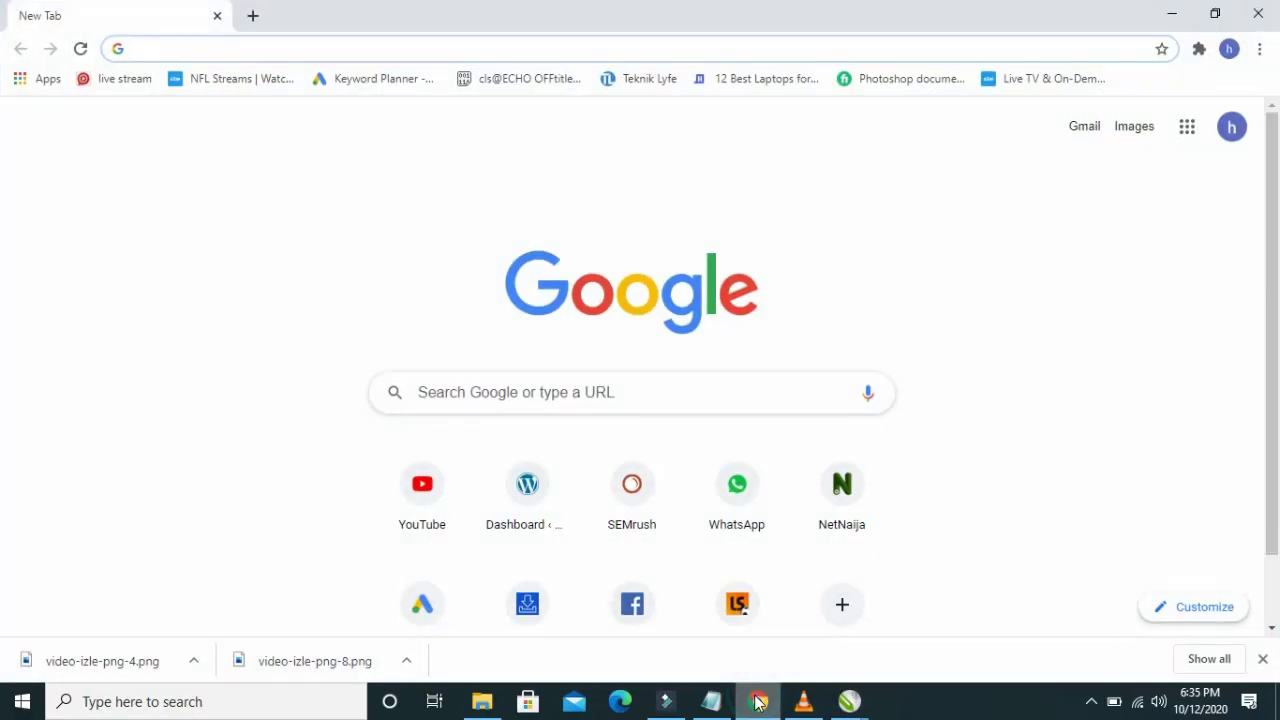
pyautogui.click(352, 50)
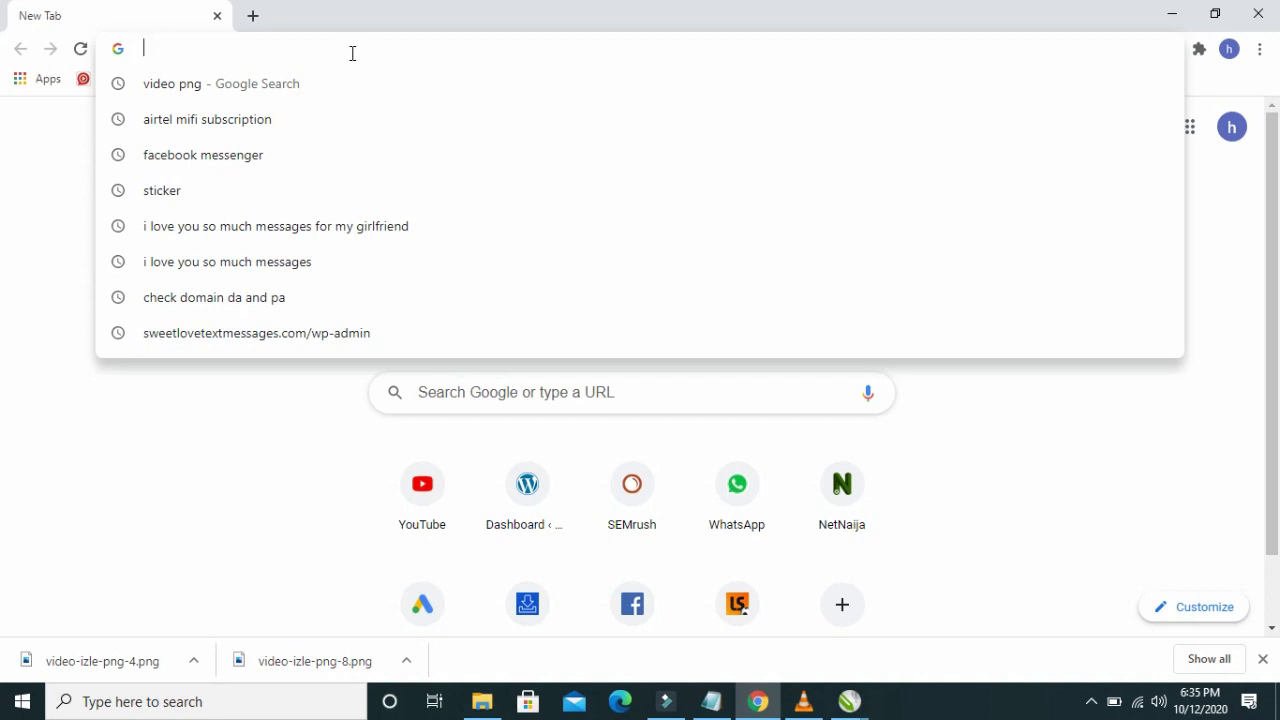
pyautogui.write('web.what')
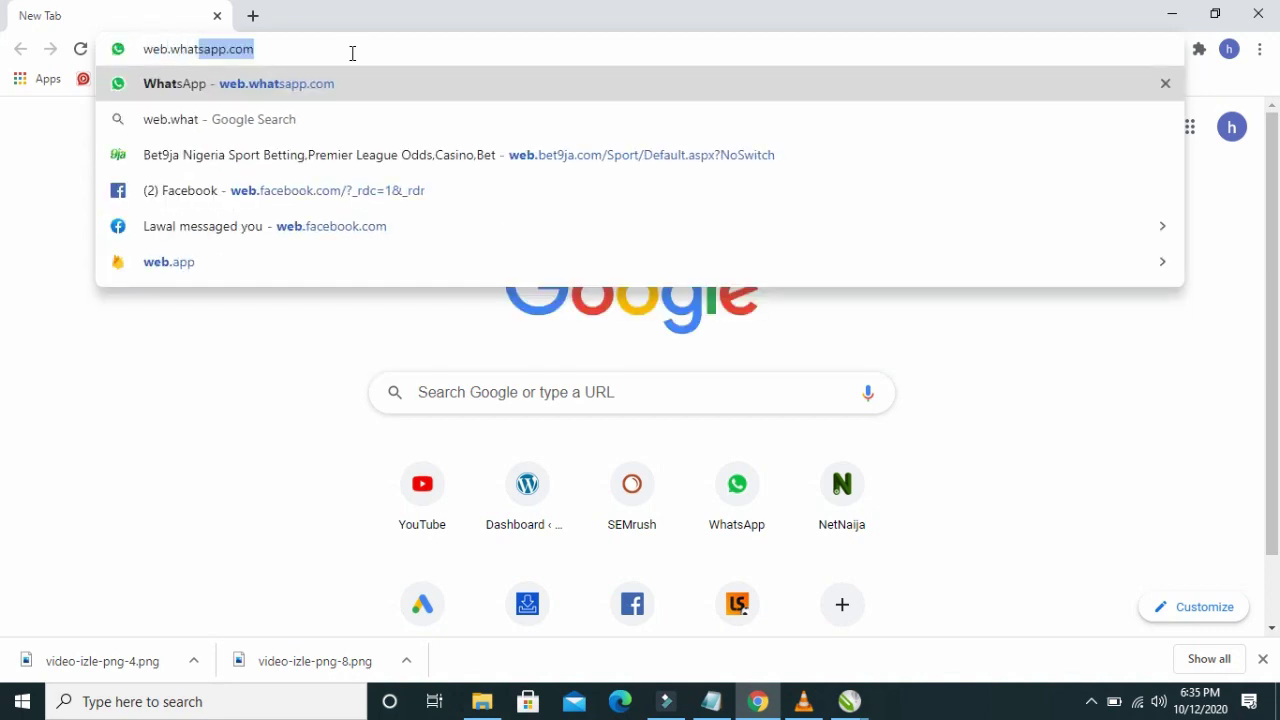
pyautogui.write('sapp.com')
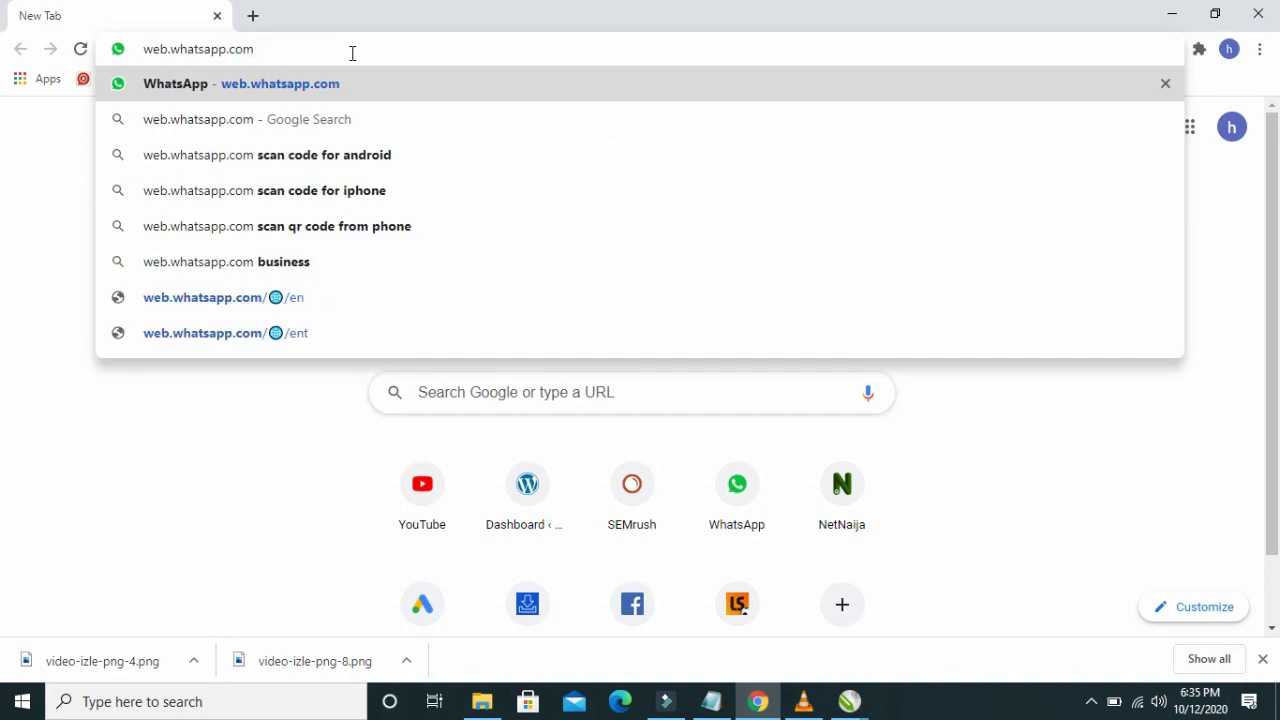
pyautogui.press('Return')
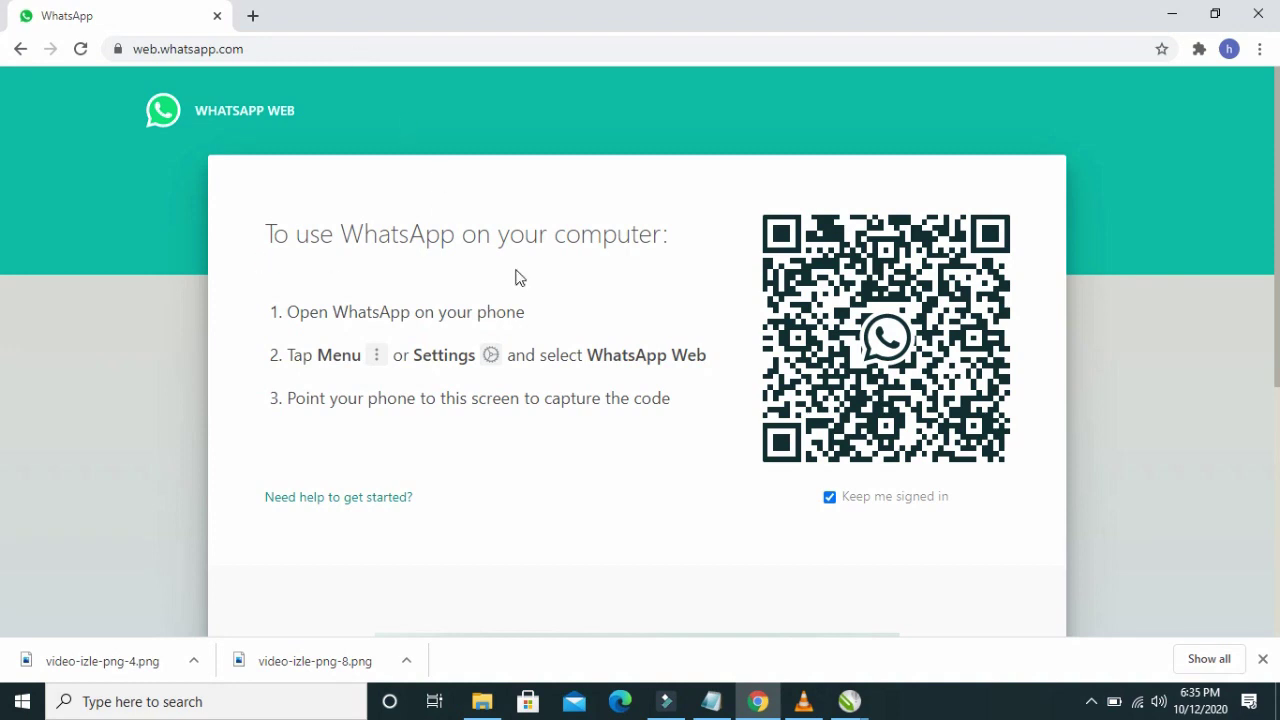
# Return to the phone's WhatsApp Chats tab, leaving the QR code page open in Chrome
pyautogui.scroll(-1, 3, 343)
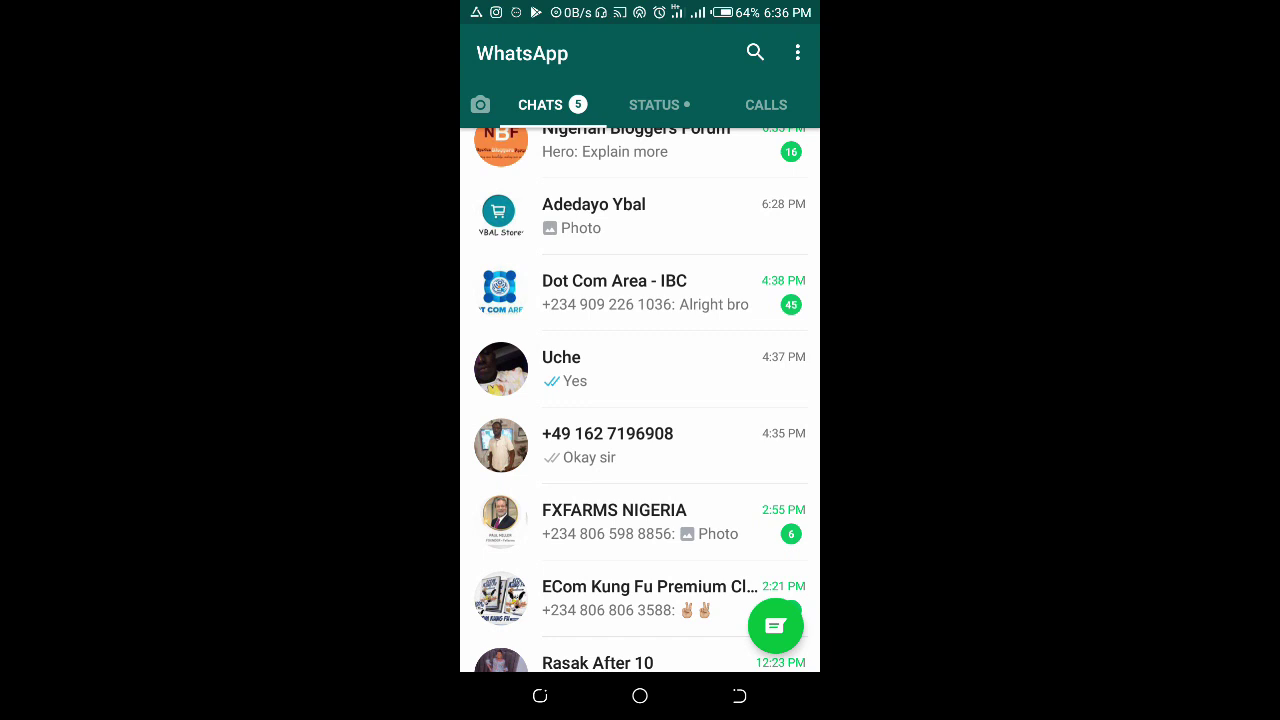
# Link the phone via the WhatsApp Web menu option by scanning Chrome's QR code
pyautogui.scroll(1, 640, 400)
pyautogui.scroll(1, 640, 400)
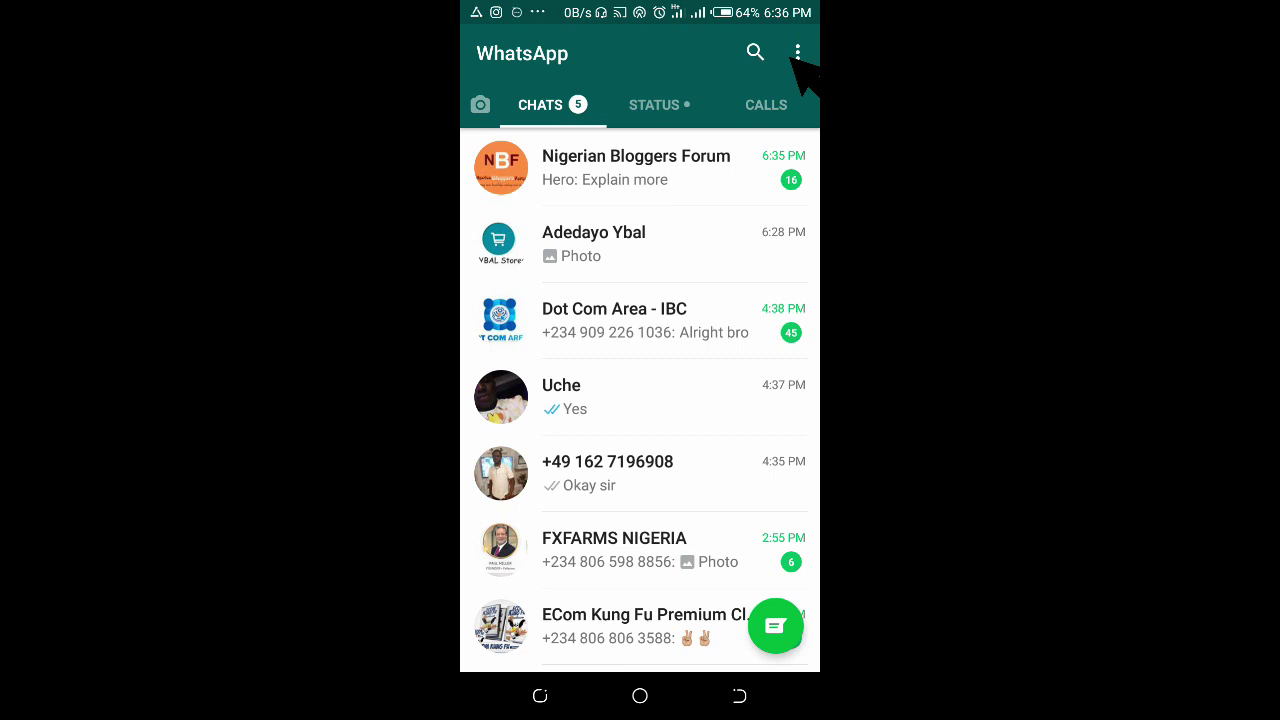
pyautogui.click(797, 53)
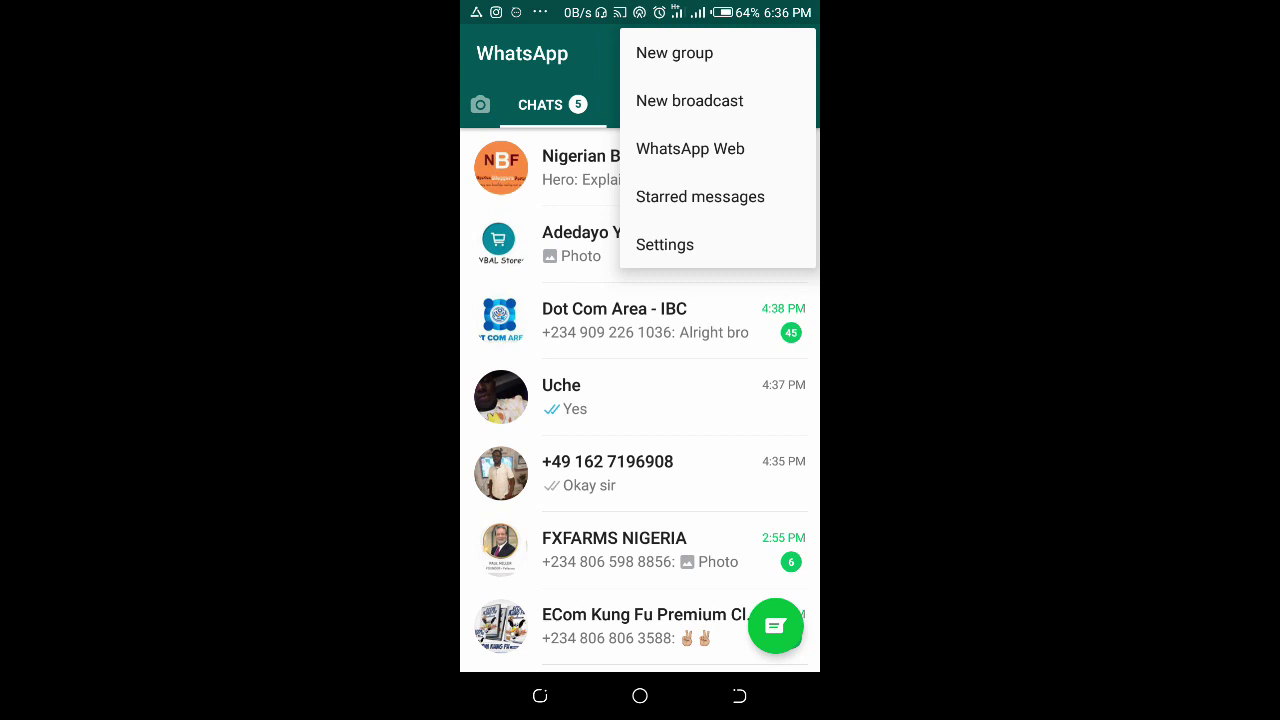
pyautogui.click(690, 148)
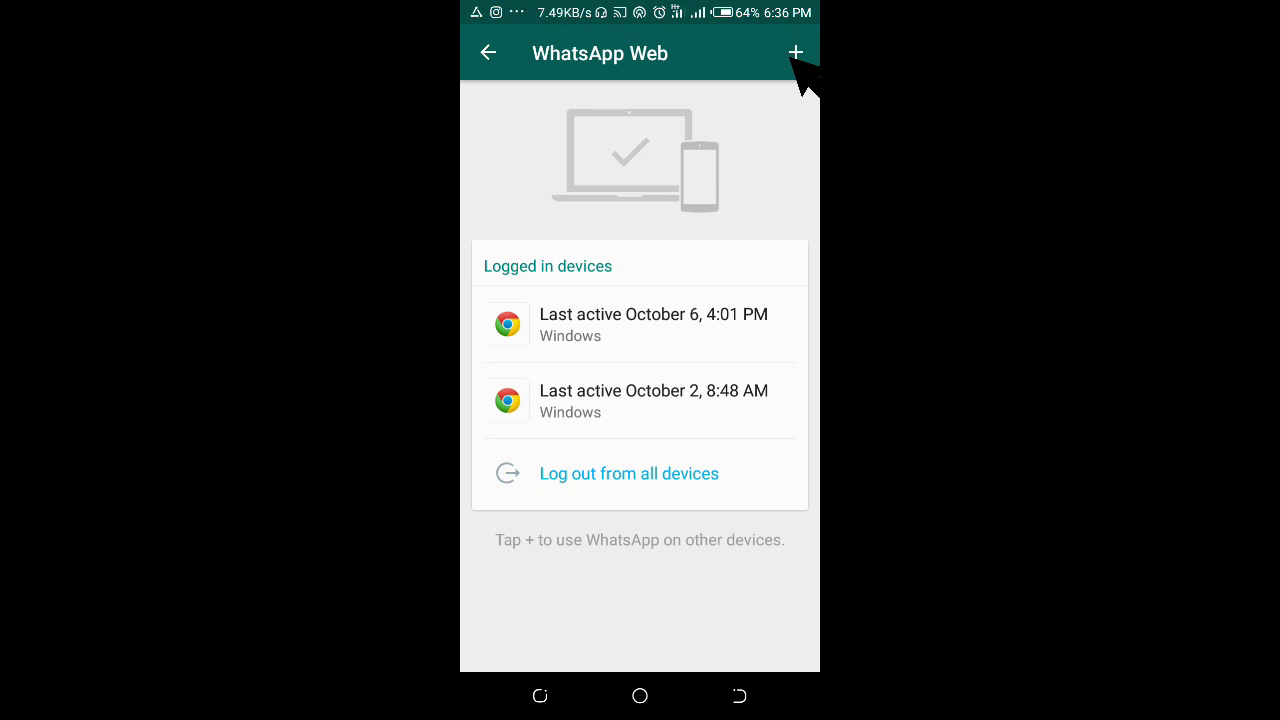
pyautogui.click(796, 53)
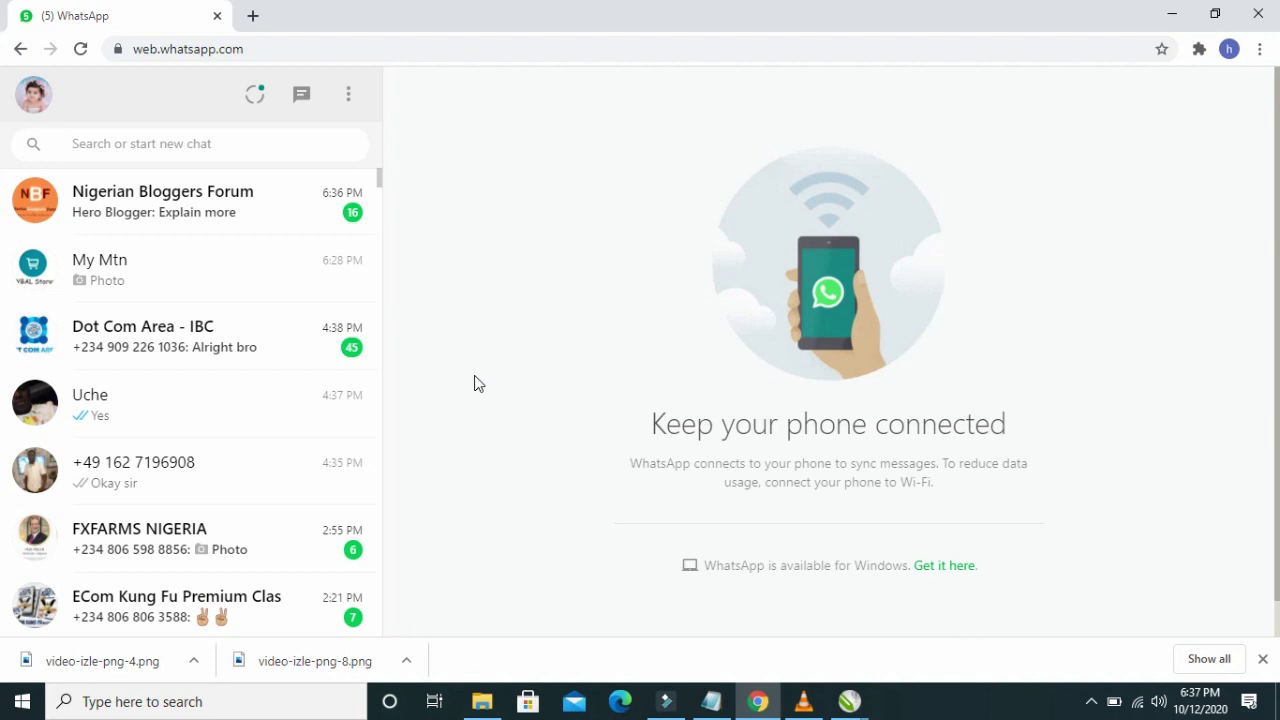
# Open the My Mtn chat and download the 'Choose people who choose you' photo
pyautogui.click(179, 274)
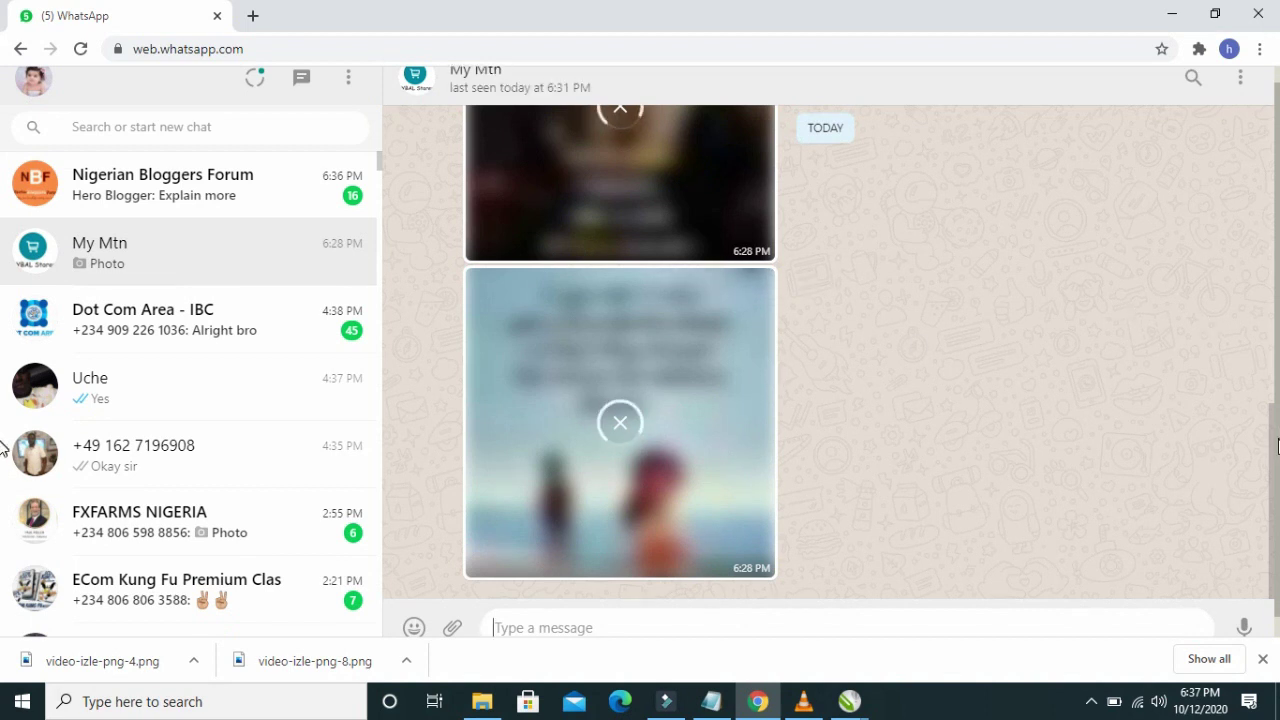
pyautogui.moveTo(1275, 448); pyautogui.dragTo(1255, 268)
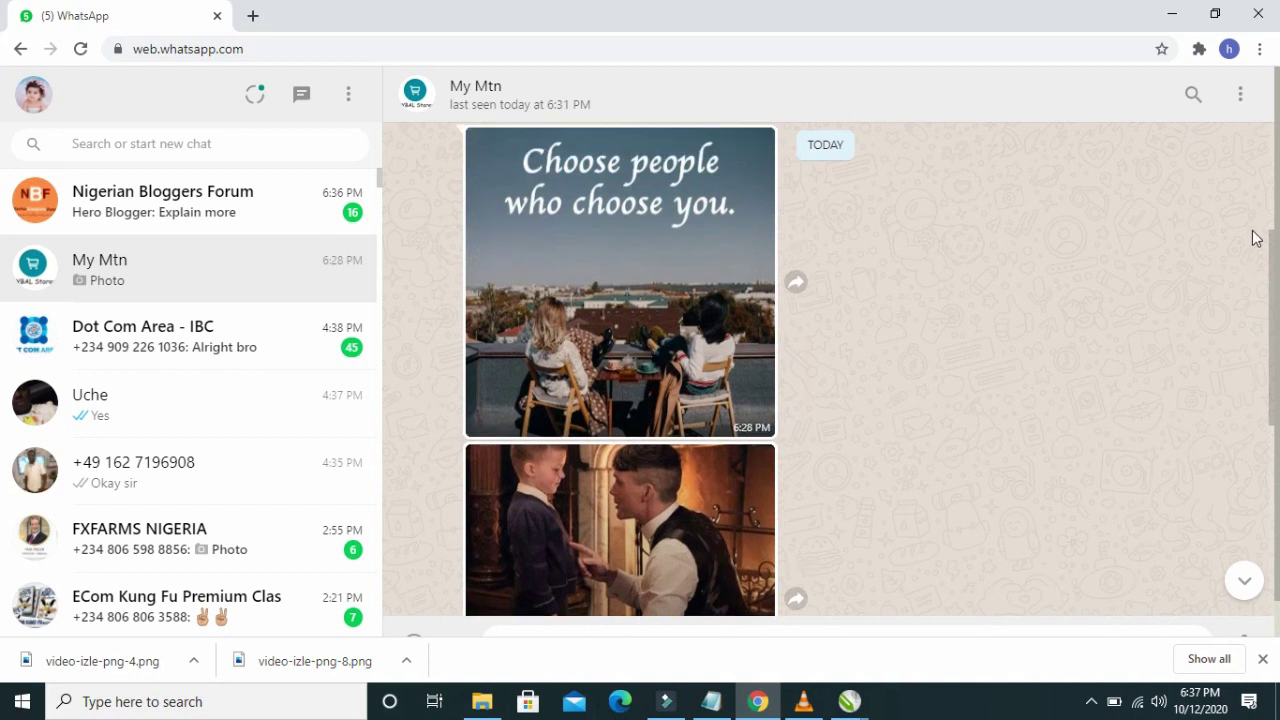
pyautogui.scroll(1, 1256, 238)
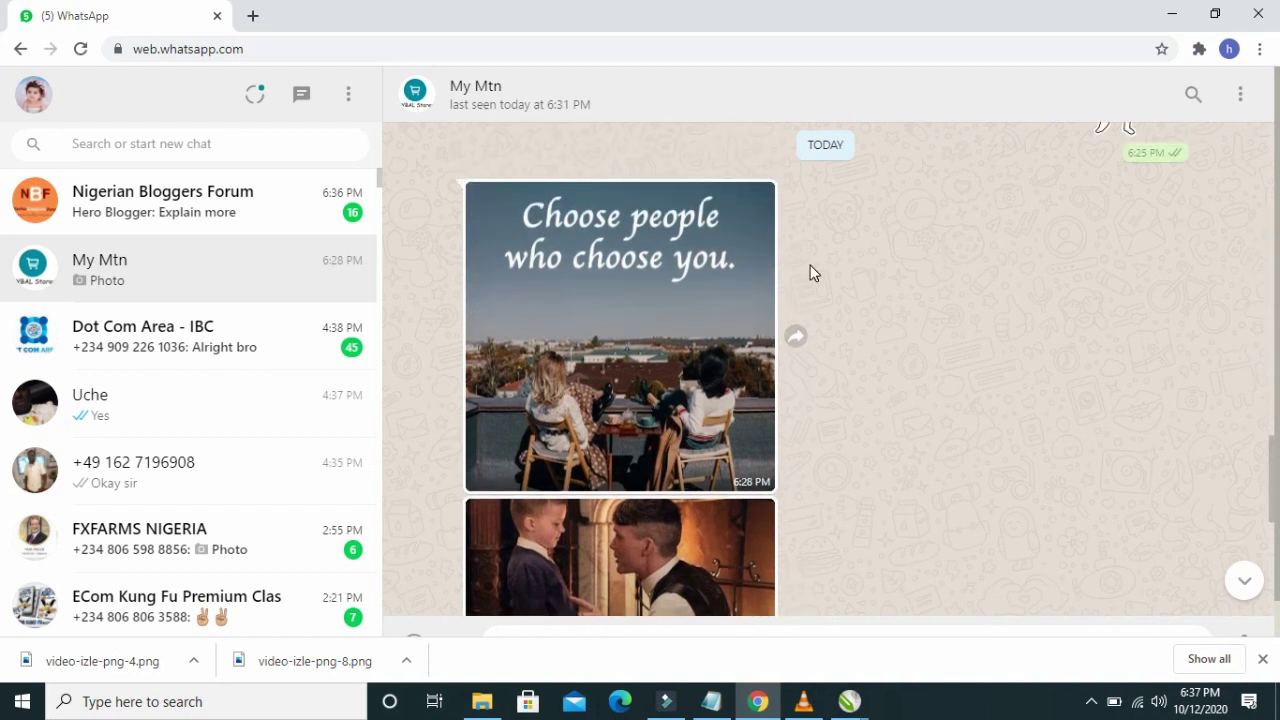
pyautogui.moveTo(757, 249)
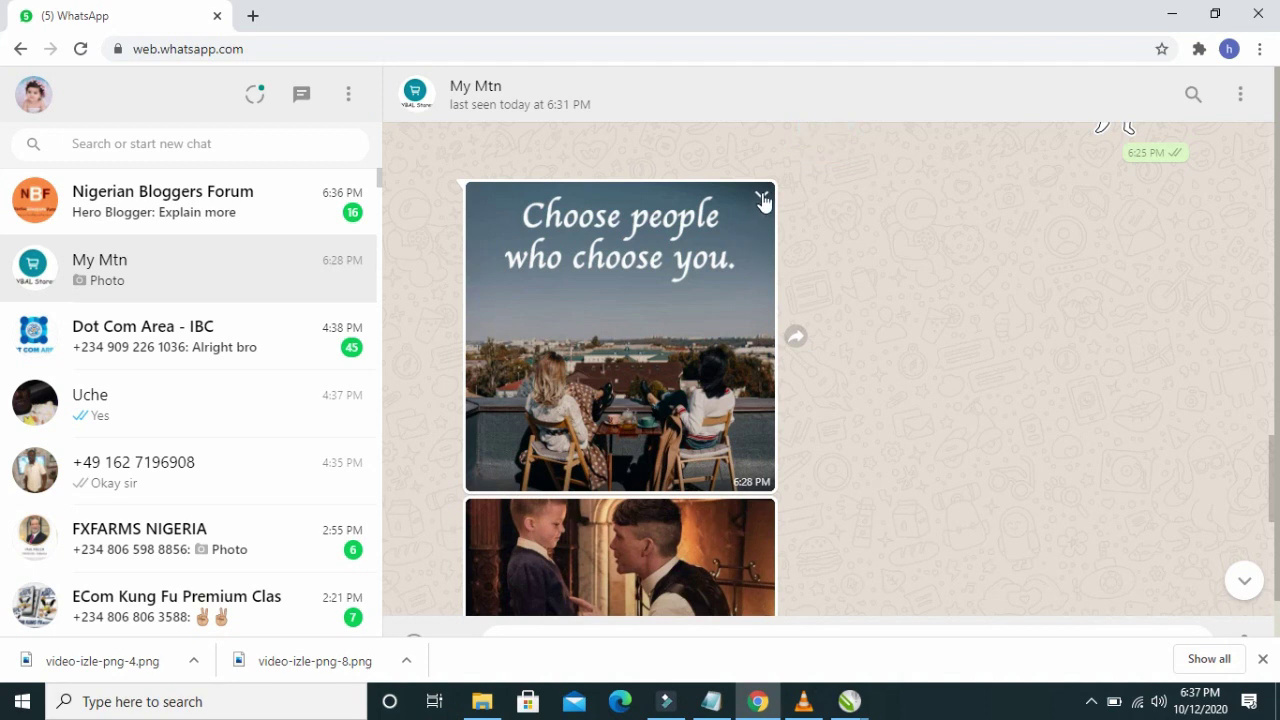
pyautogui.click(762, 197)
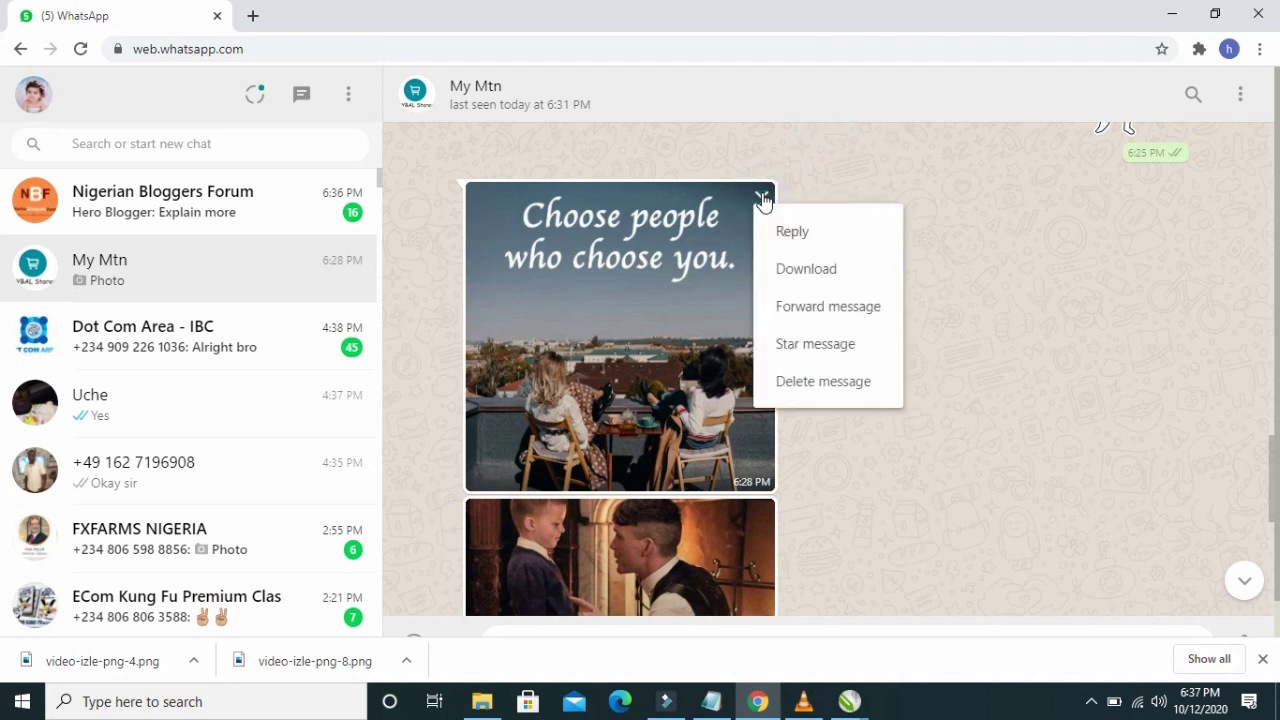
pyautogui.click(810, 270)
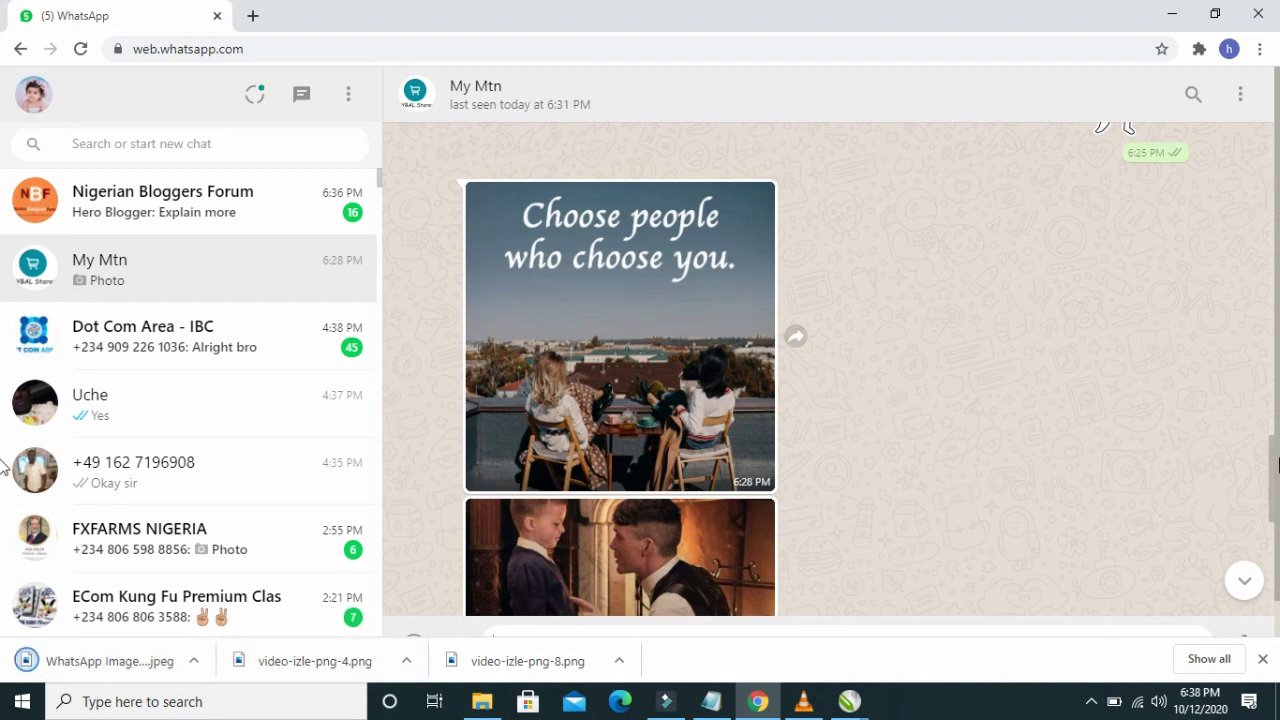
# Download the second photo, 'Don't trust anyone'
pyautogui.scroll(-1, 1270, 515)
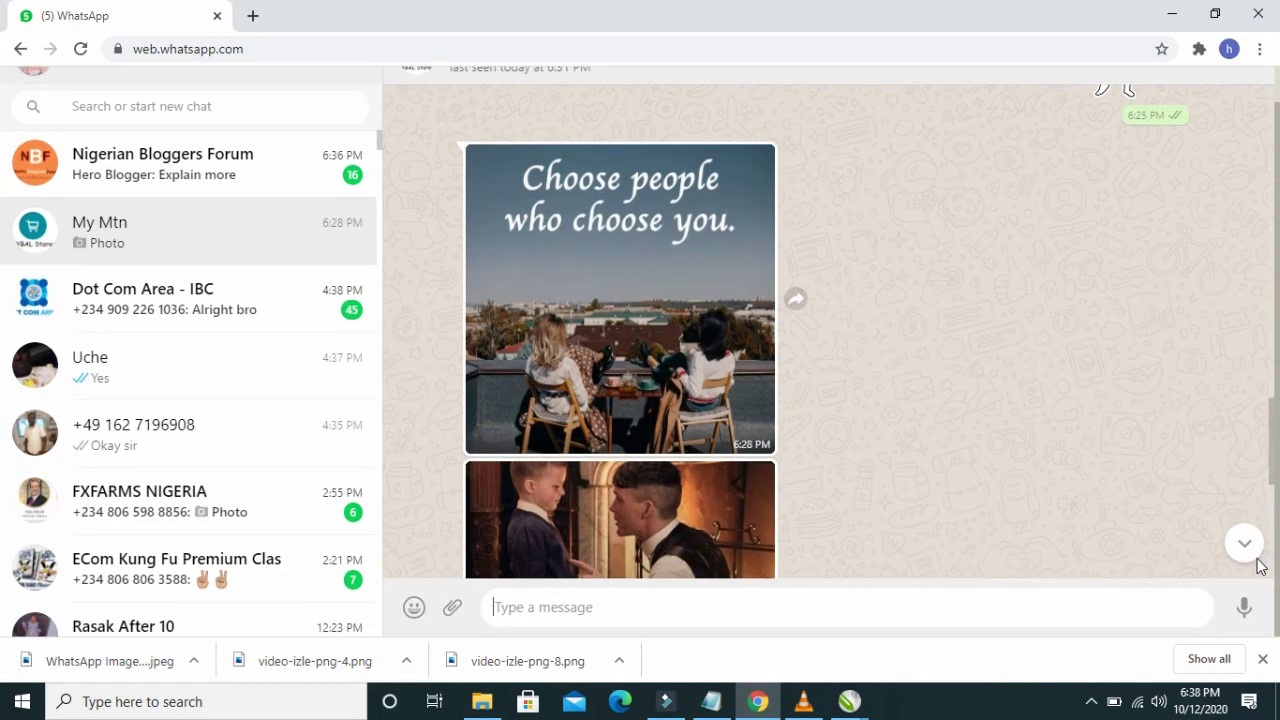
pyautogui.scroll(-3, 1270, 478)
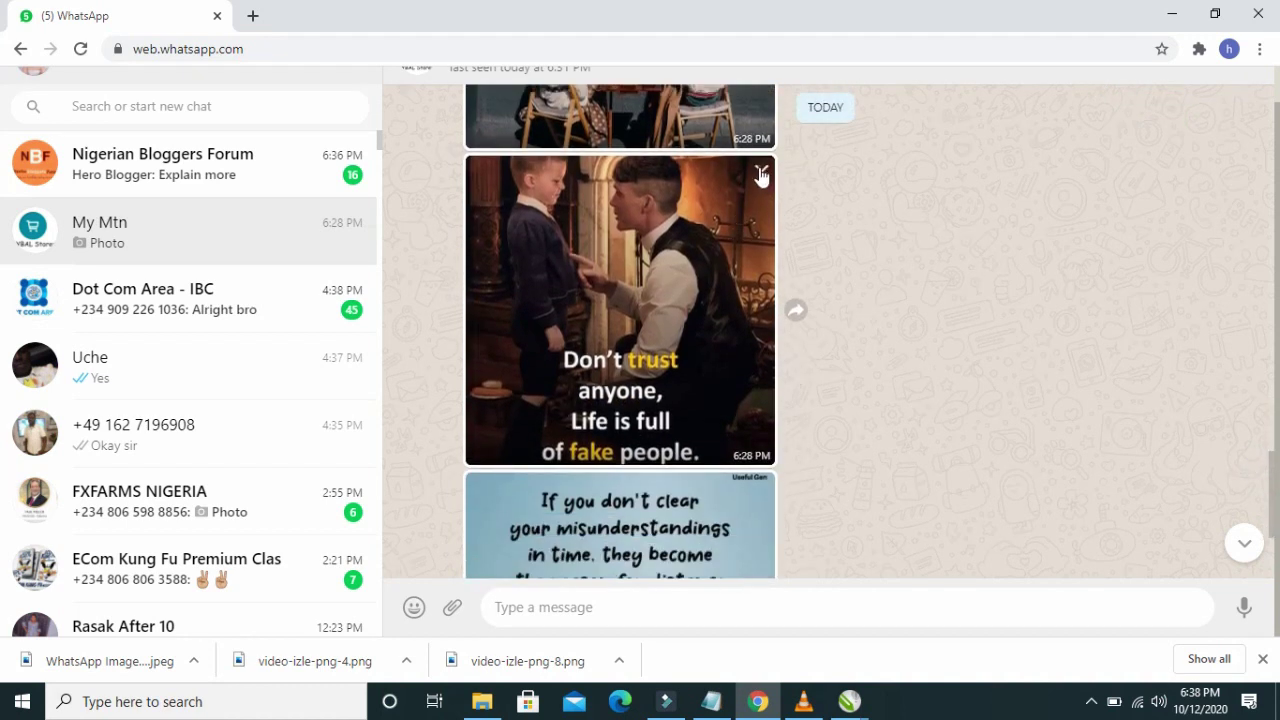
pyautogui.click(761, 175)
pyautogui.click(822, 281)
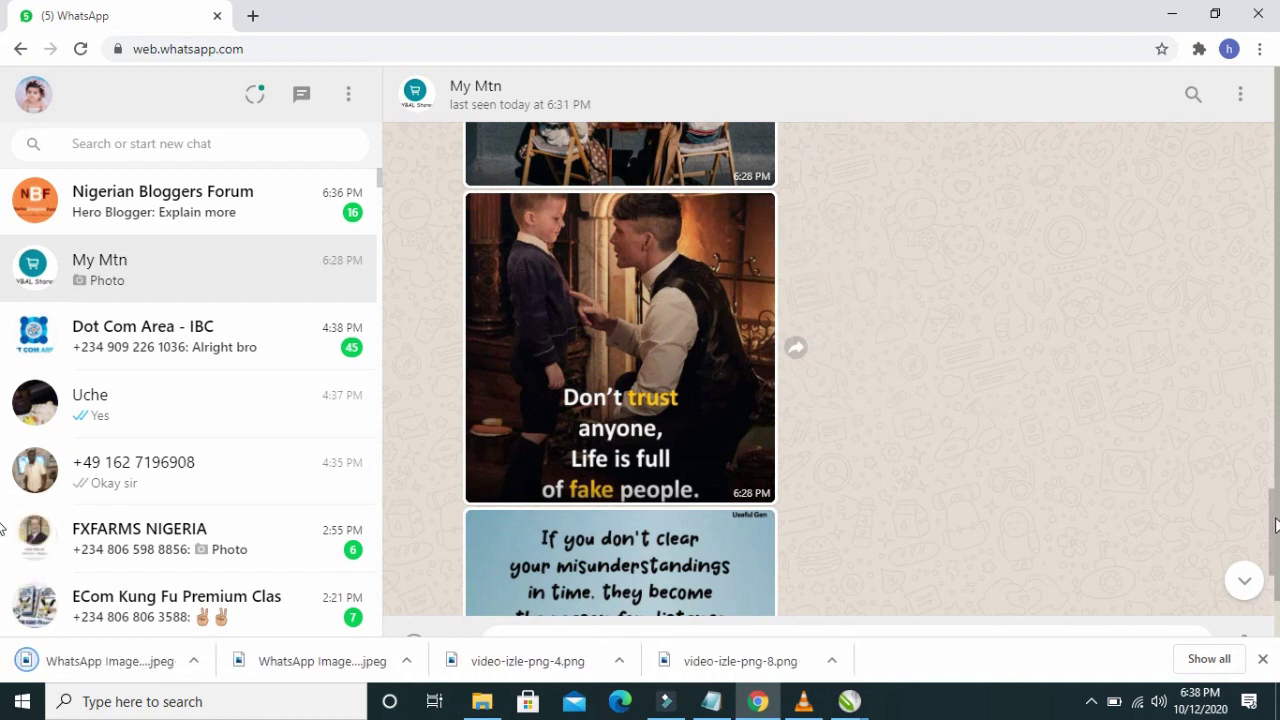
# Jump to the newest messages and download the misunderstandings quote photo
pyautogui.scroll(-1, 1275, 545)
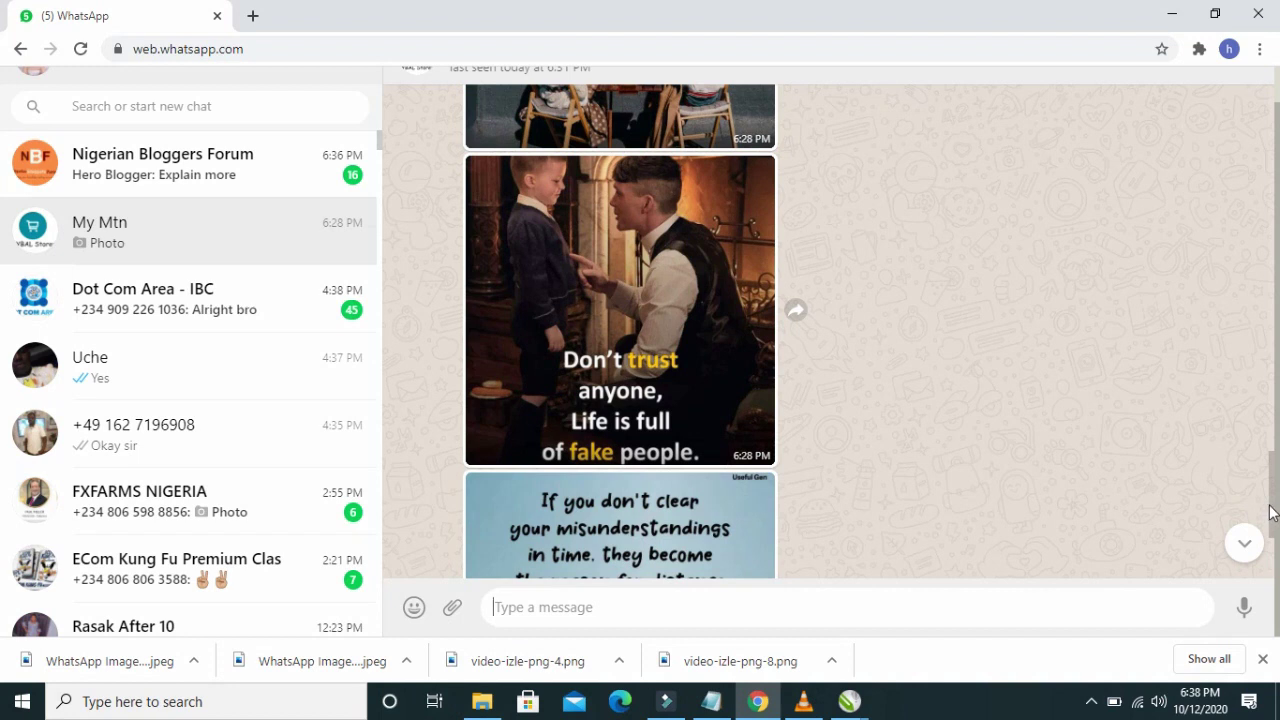
pyautogui.click(1245, 542)
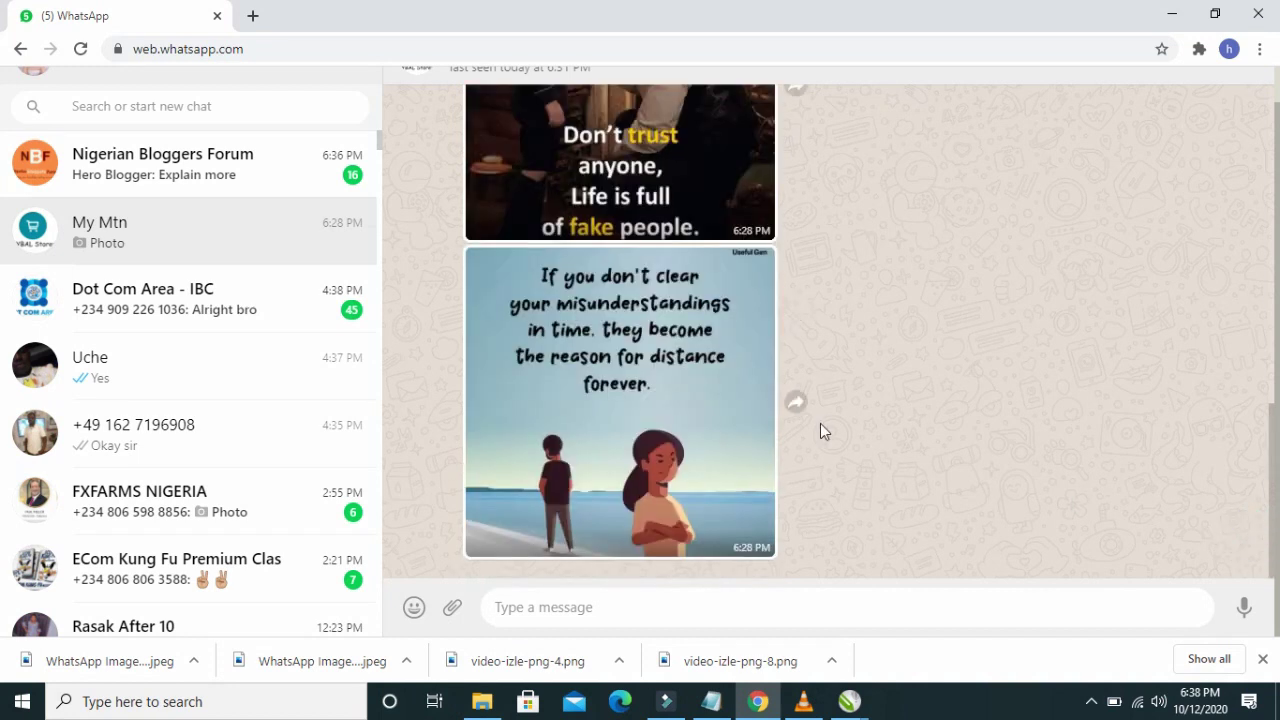
pyautogui.click(763, 258)
pyautogui.click(804, 372)
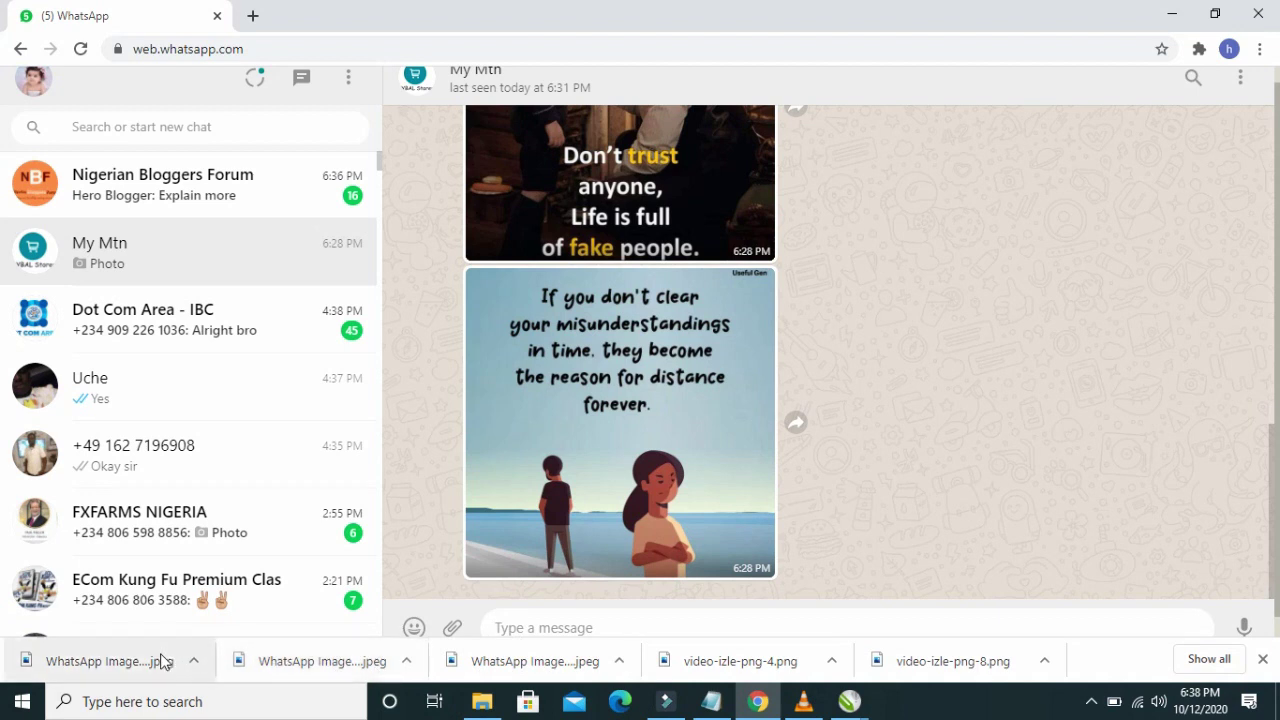
# Show the 6.28.45 PM WhatsApp image in Downloads and open it with Microsoft Office Picture Manager
pyautogui.click(620, 662)
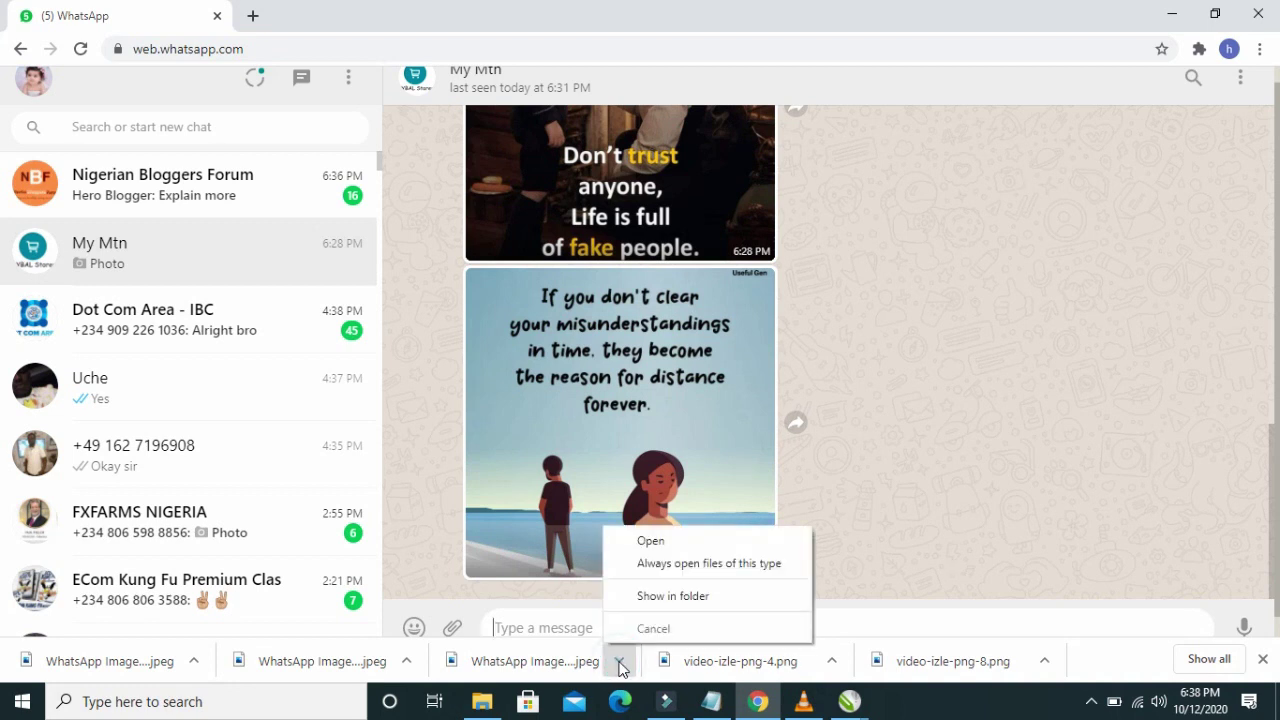
pyautogui.click(675, 597)
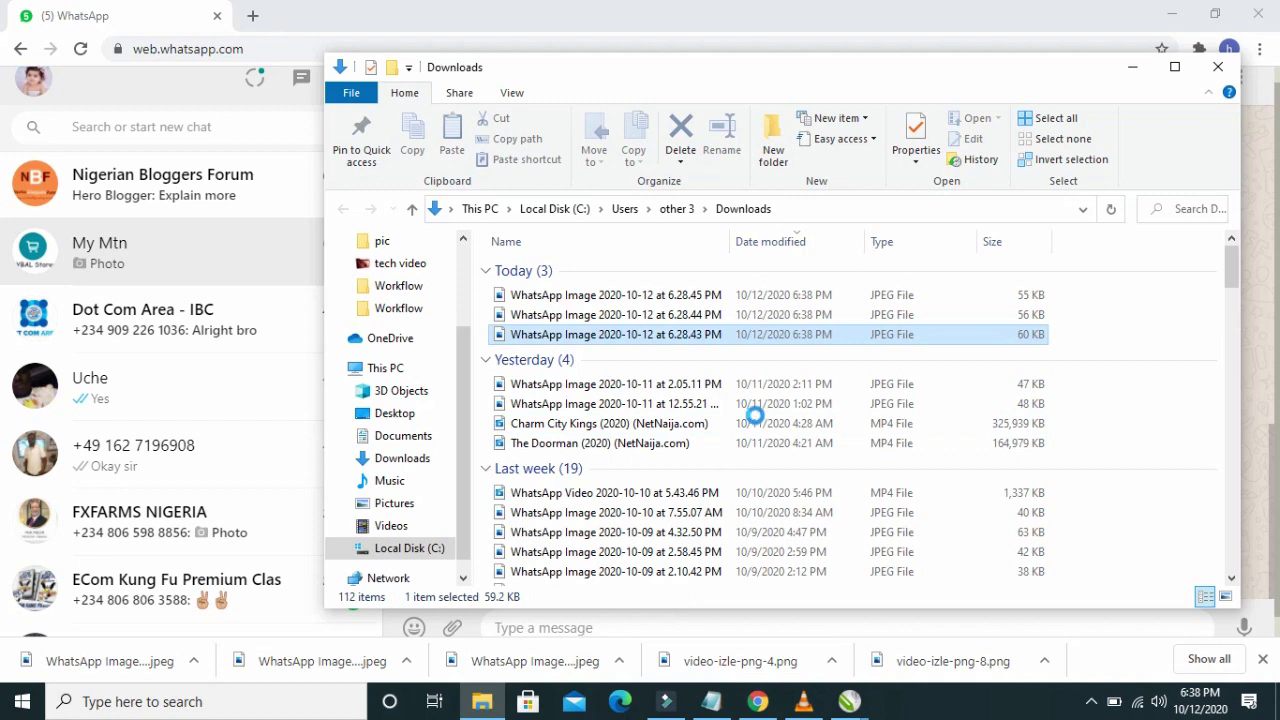
pyautogui.click(670, 298)
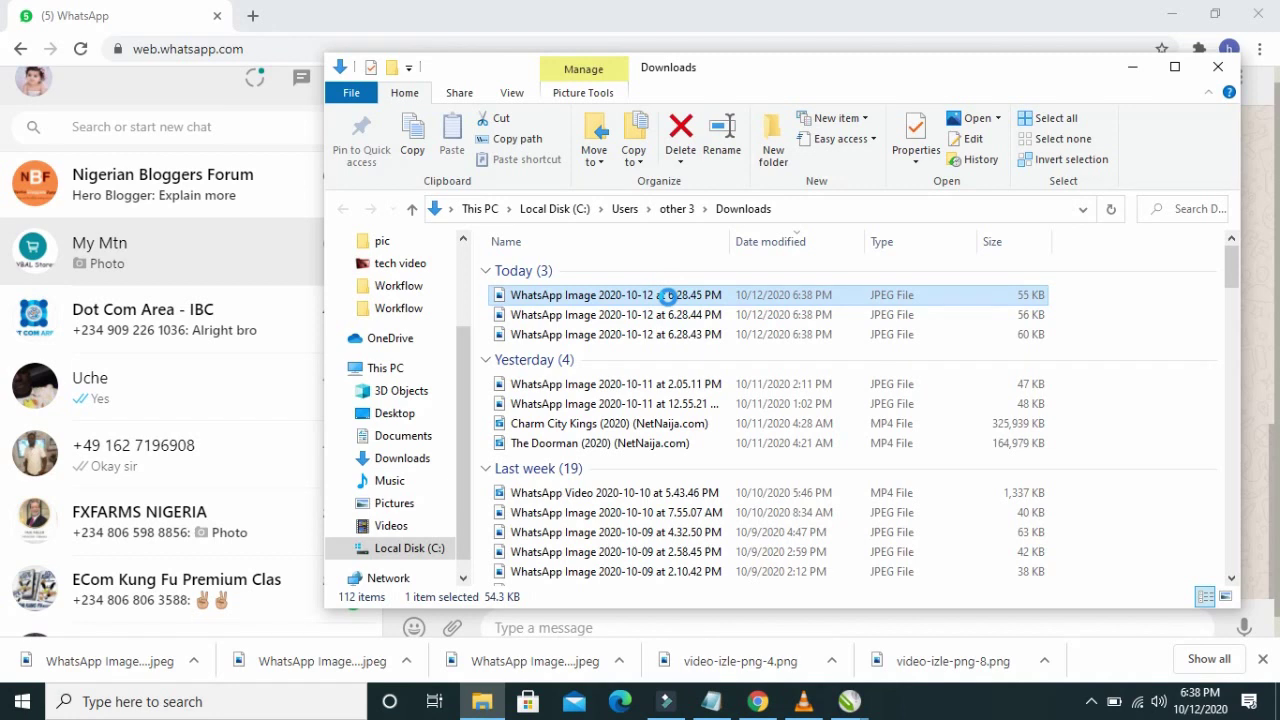
pyautogui.rightClick(668, 296)
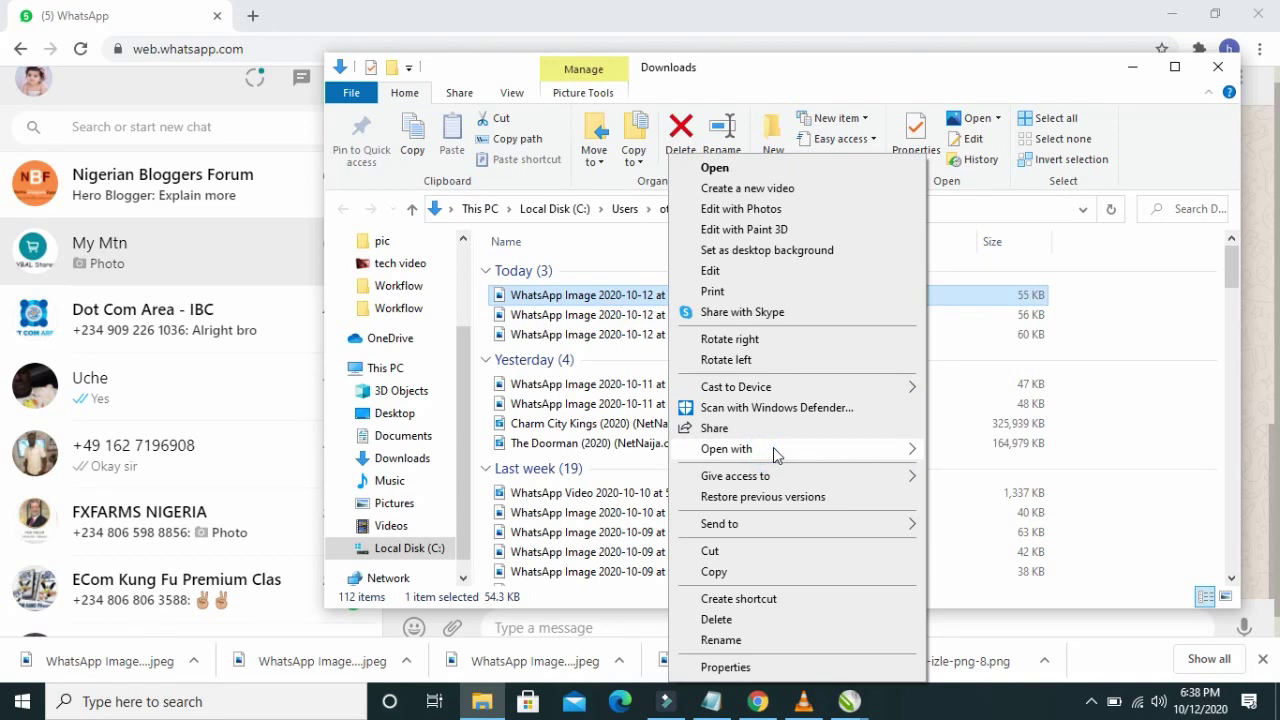
pyautogui.moveTo(773, 452)
pyautogui.click(945, 473)
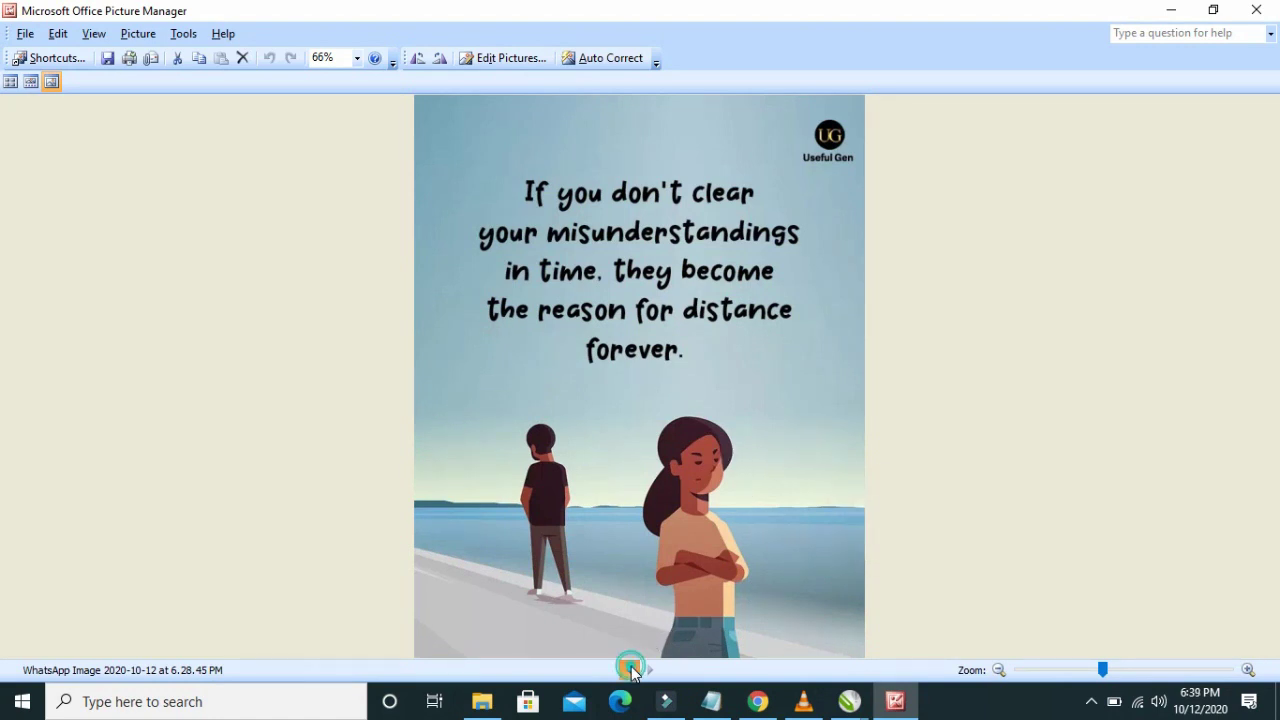
# Go back through the 6.28.44 PM image to the 6.28.43 PM 'Choose people who choose you' picture
pyautogui.click(632, 670)
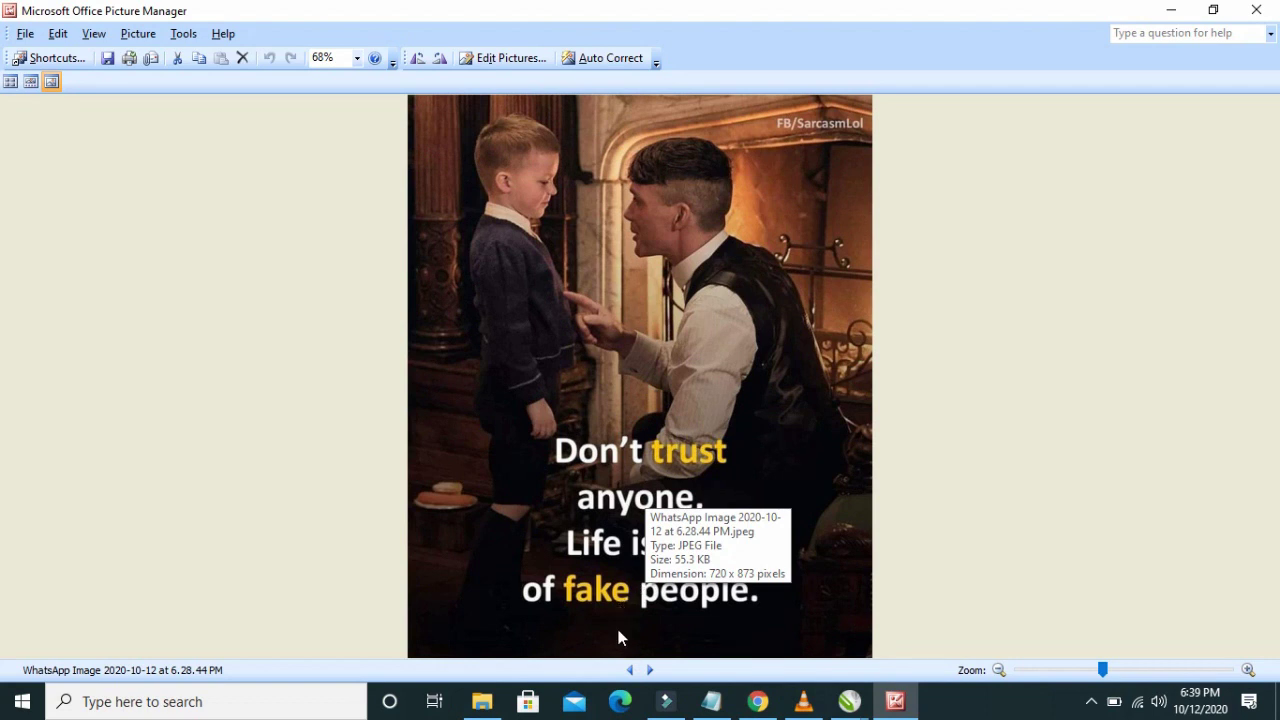
pyautogui.click(630, 670)
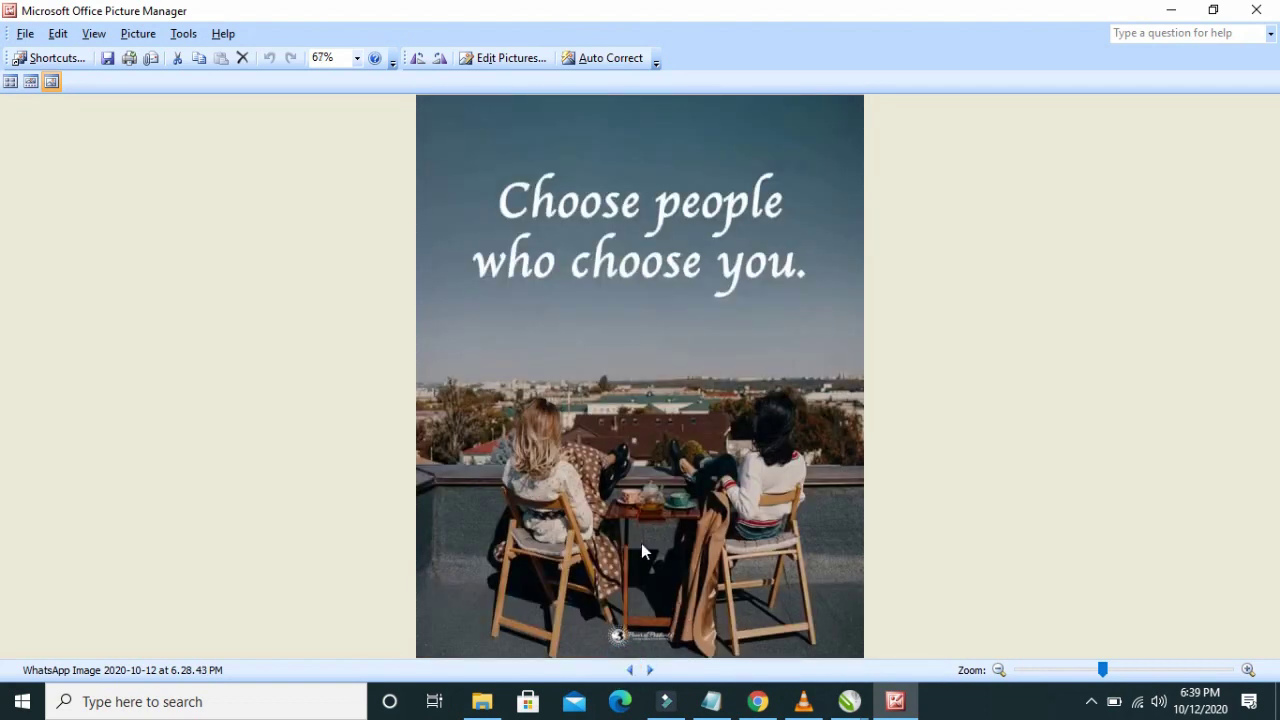